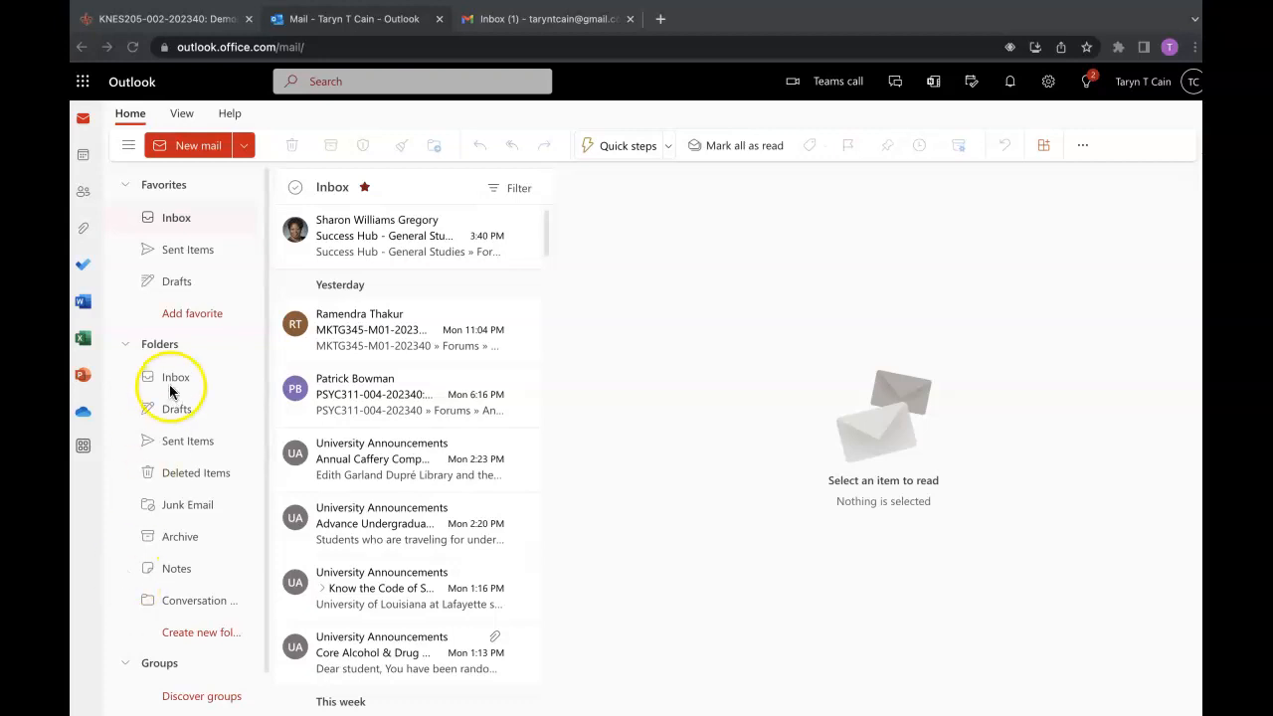
- Open the Outlook calendar and start a new event titled "knes 205 calendar event"
{"action": "left_click", "coordinate": [85, 158]}
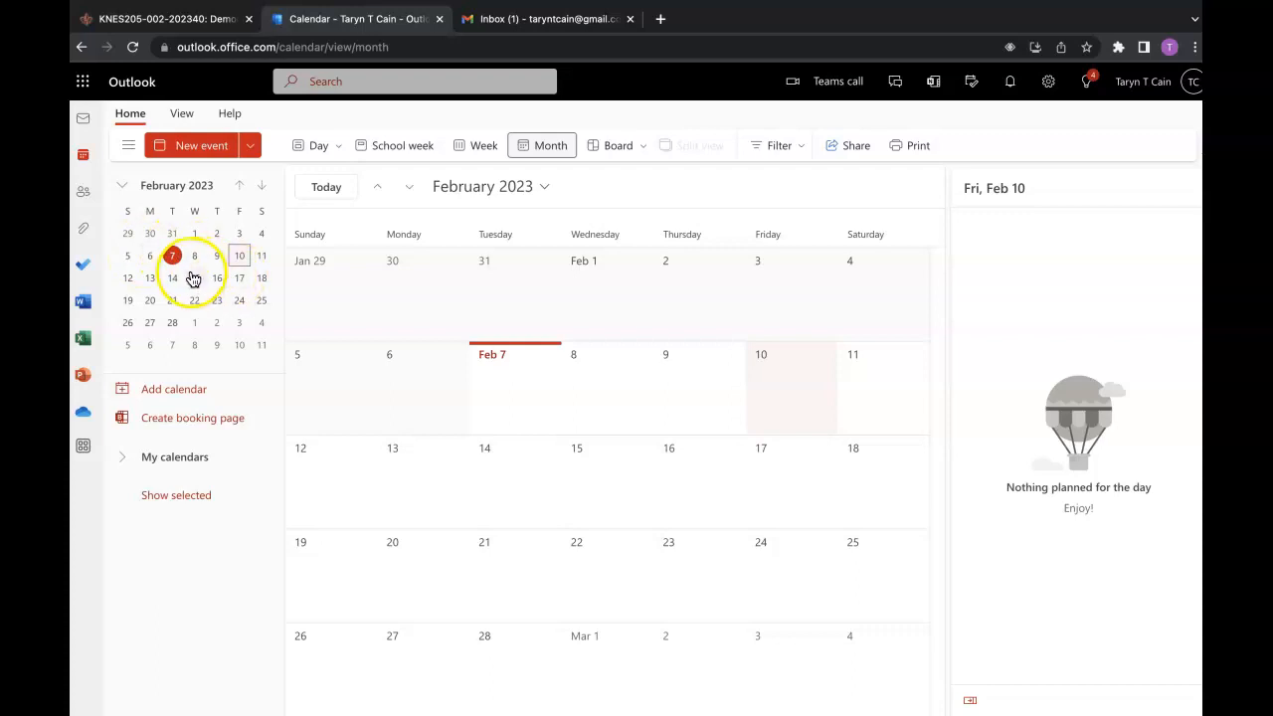
{"action": "left_click", "coordinate": [229, 148]}
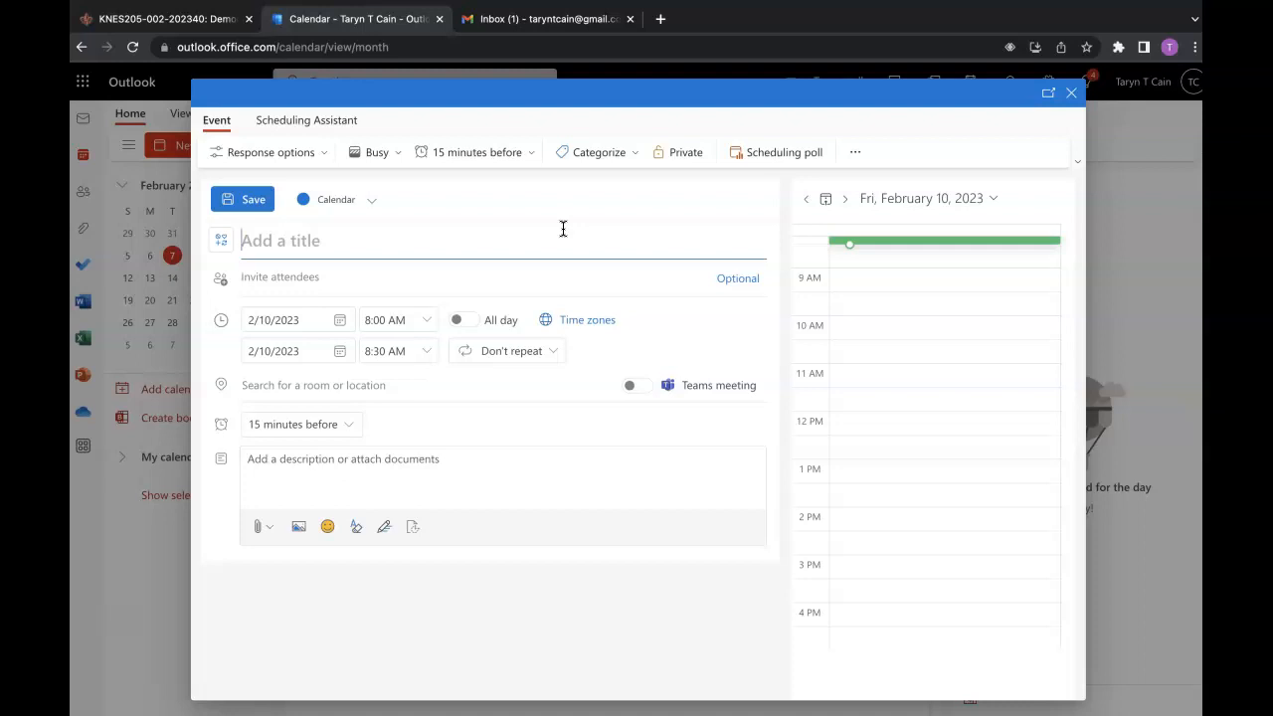
{"action": "type", "text": "knes 205 calendar event"}
{"action": "left_click", "coordinate": [611, 272]}
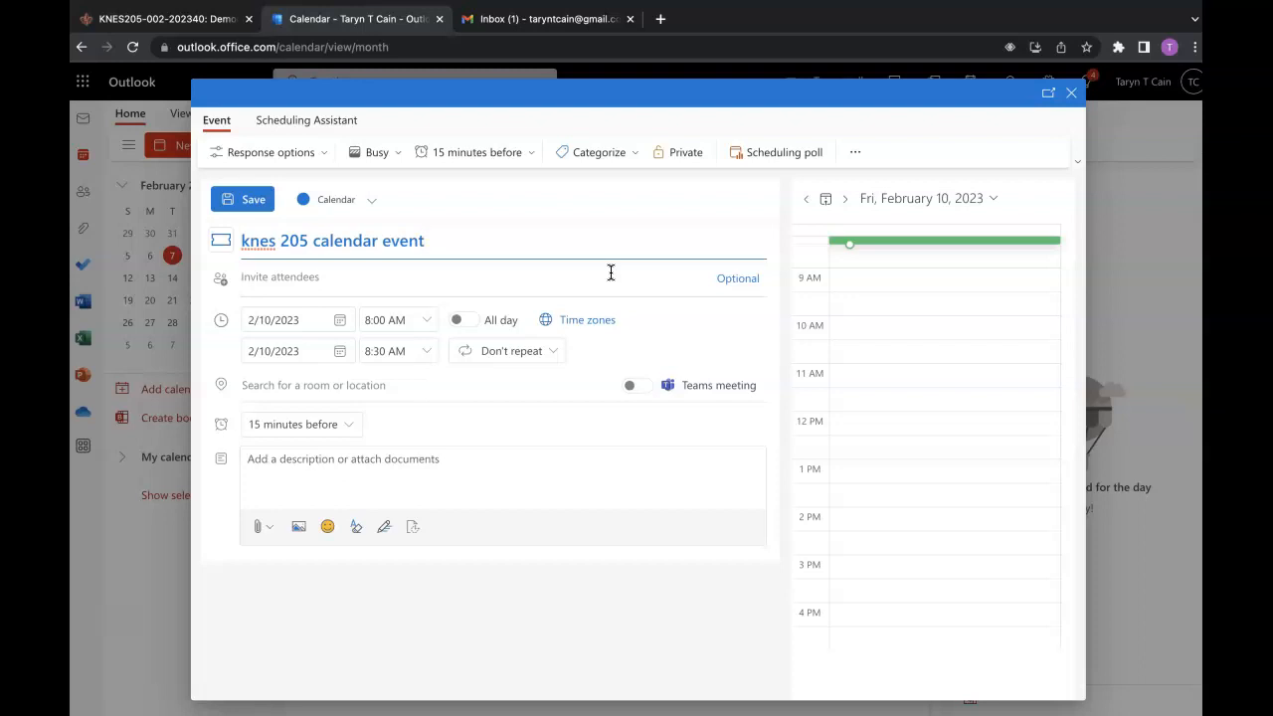
- Allow the site's location request and set the event's location to University of La-Lafayette from the suggestions for "un"
{"action": "left_click", "coordinate": [405, 384]}
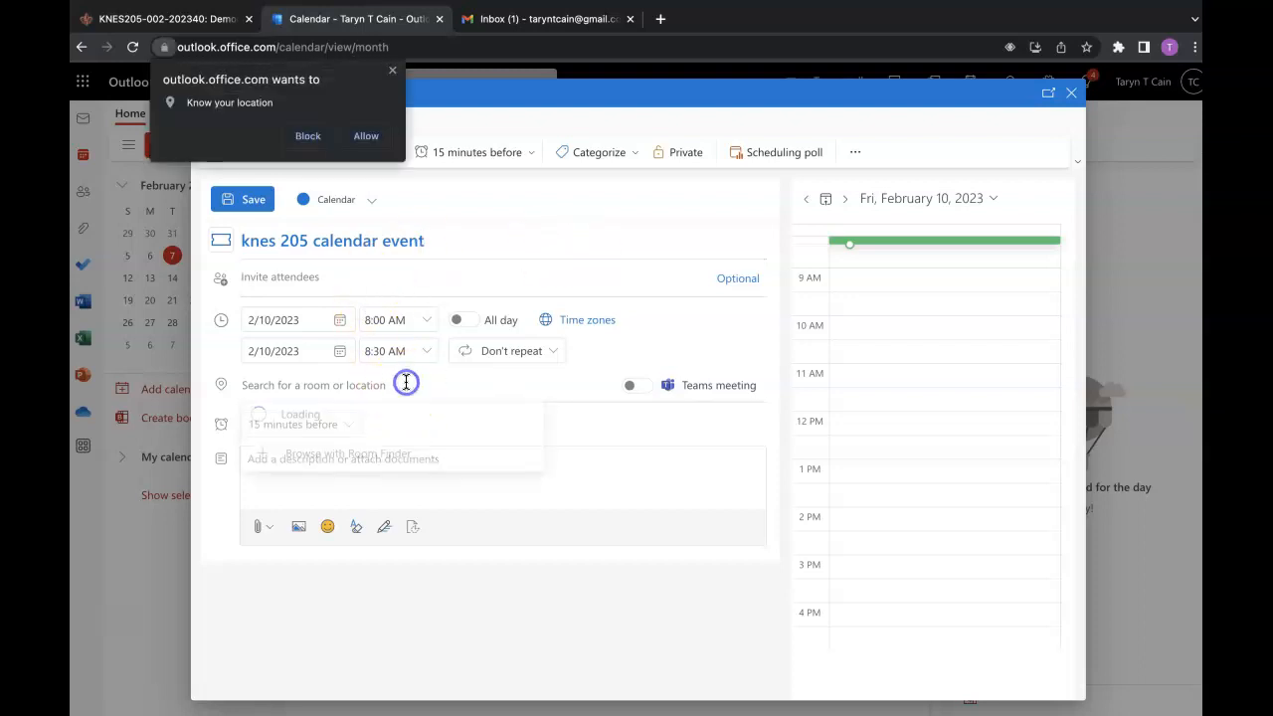
{"action": "left_click", "coordinate": [372, 390]}
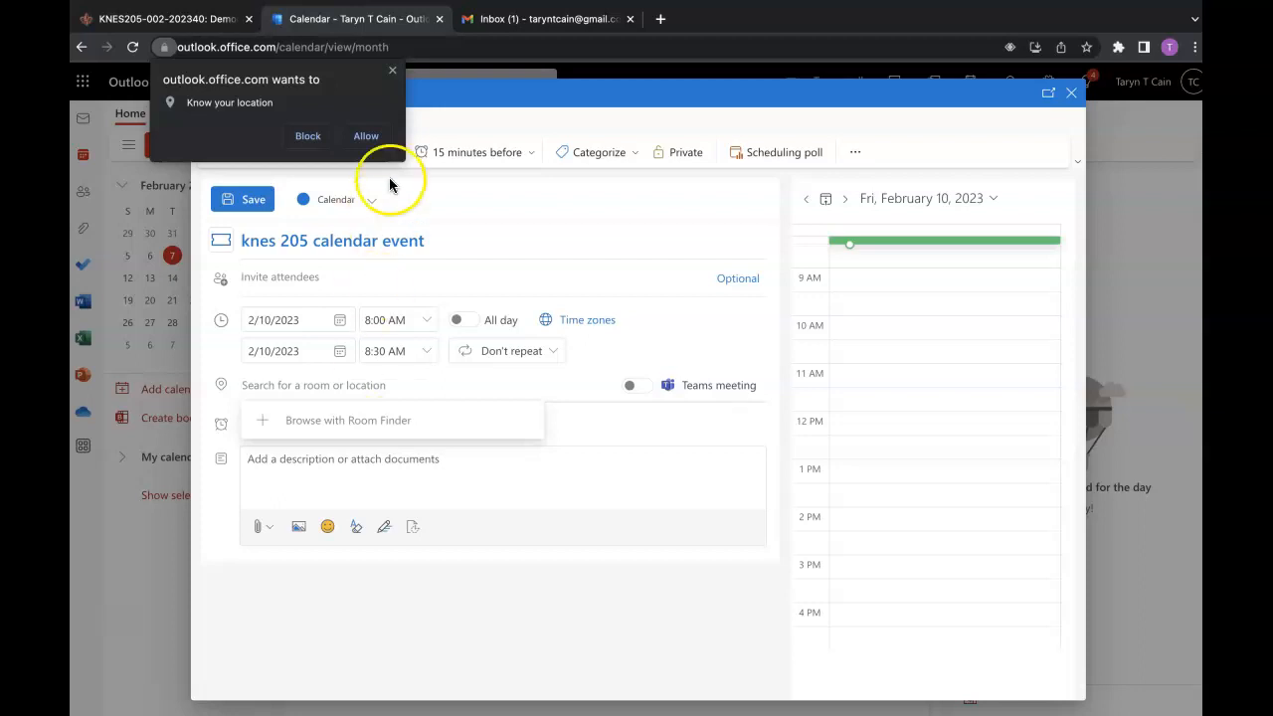
{"action": "left_click", "coordinate": [372, 137]}
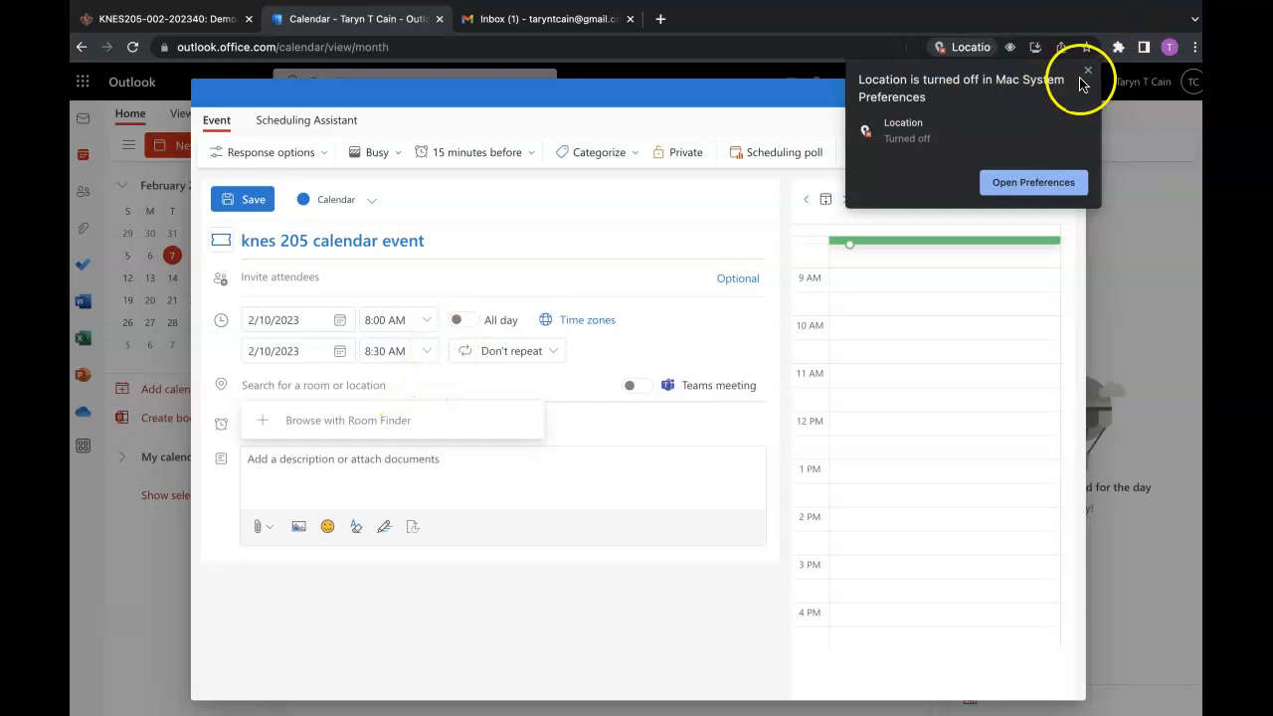
{"action": "left_click", "coordinate": [1089, 70]}
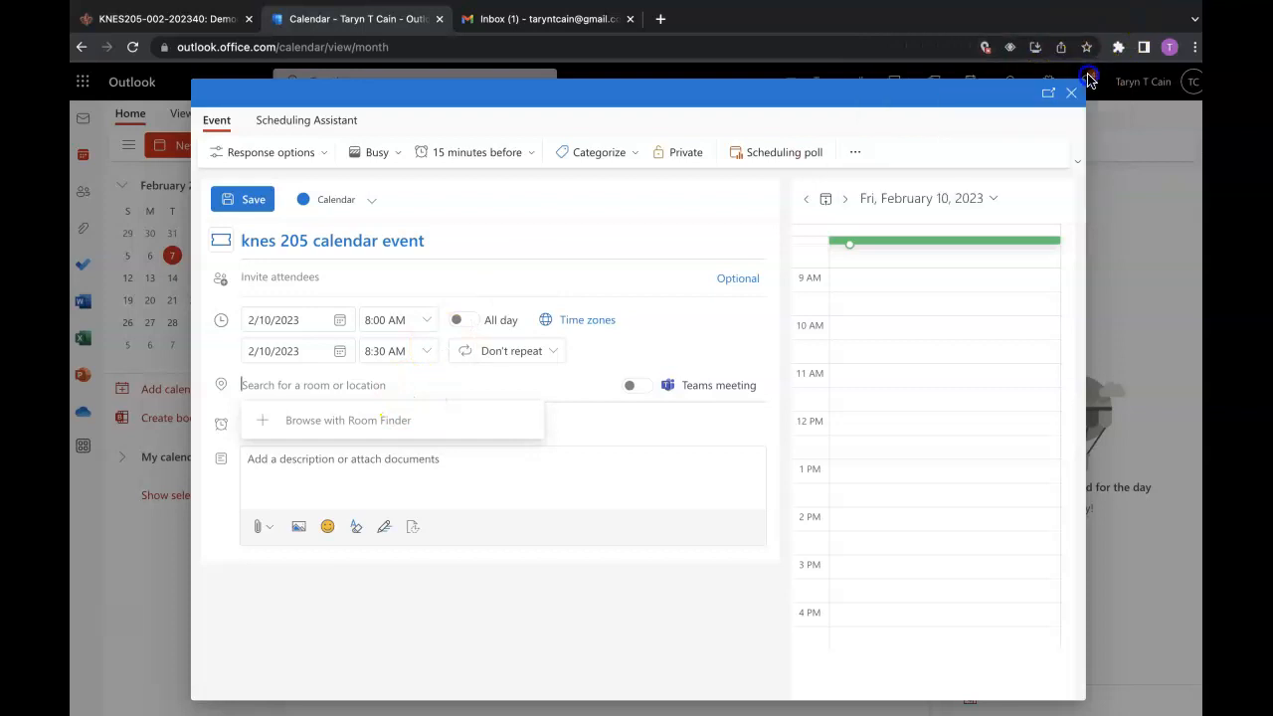
{"action": "left_click", "coordinate": [298, 382]}
{"action": "type", "text": "un"}
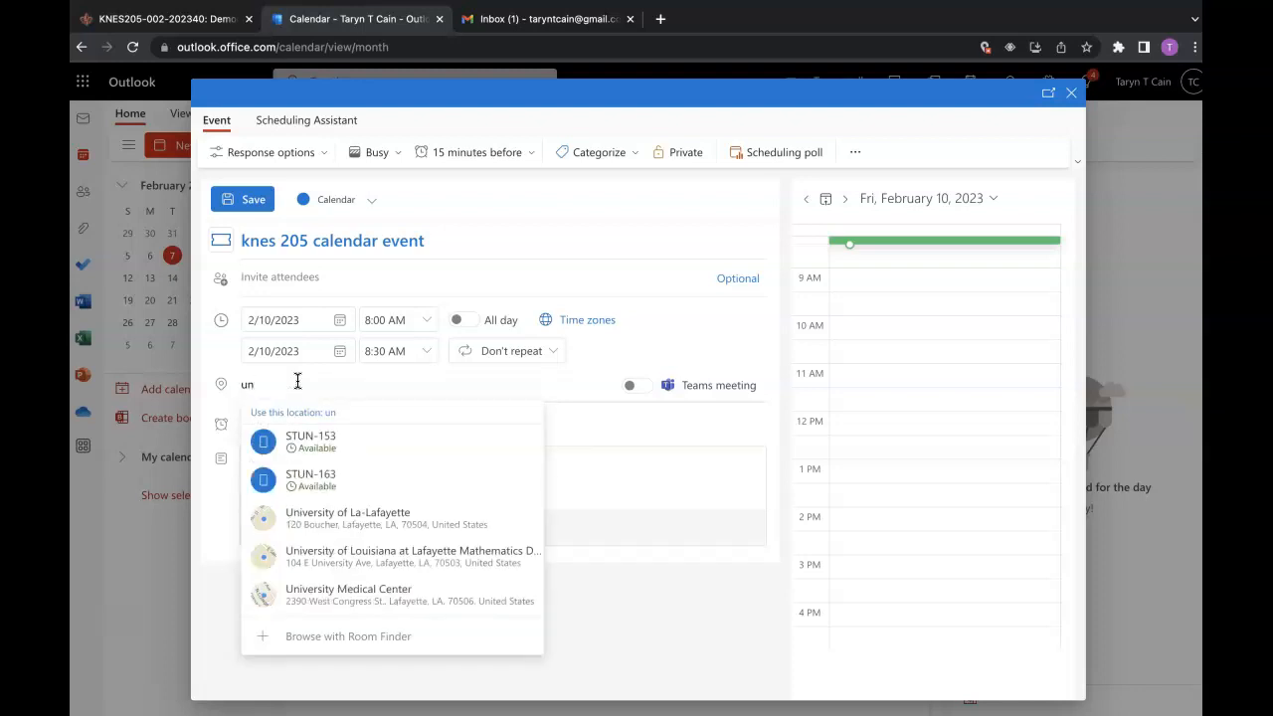
{"action": "left_click", "coordinate": [378, 521]}
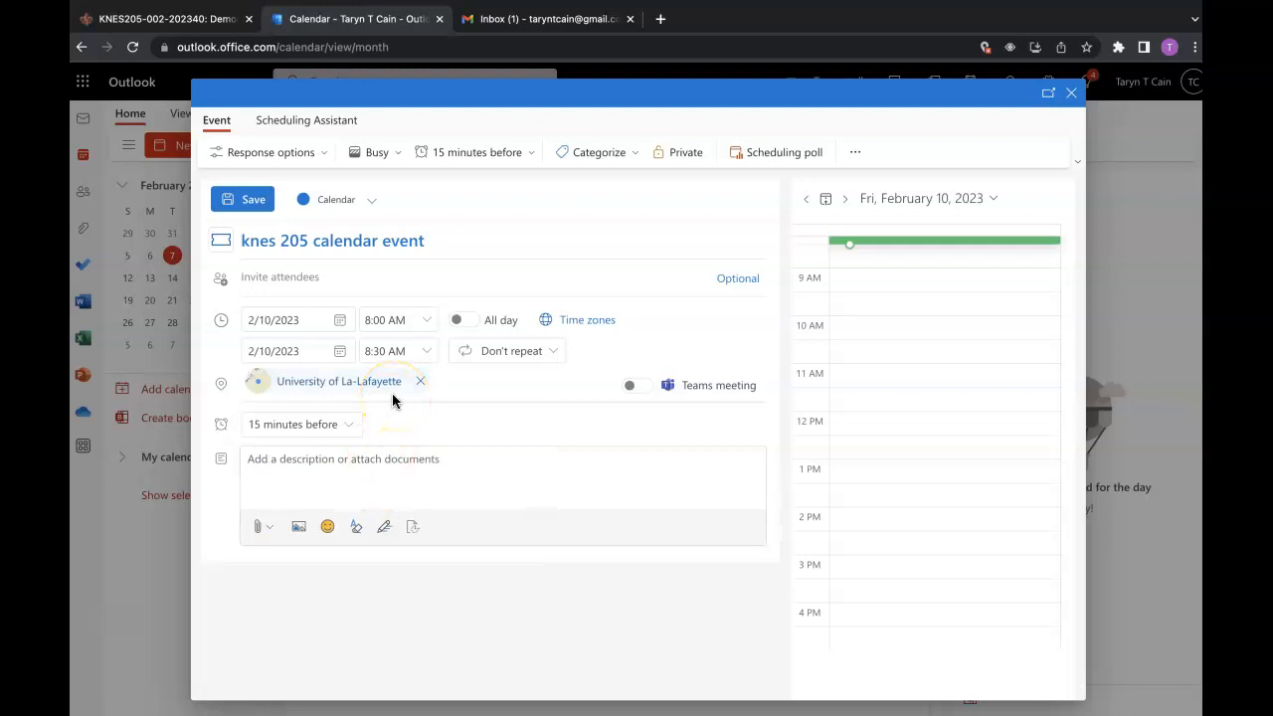
- Examine the attachment sources for the event description and the suggested contacts for inviting attendees
{"action": "left_click", "coordinate": [342, 469]}
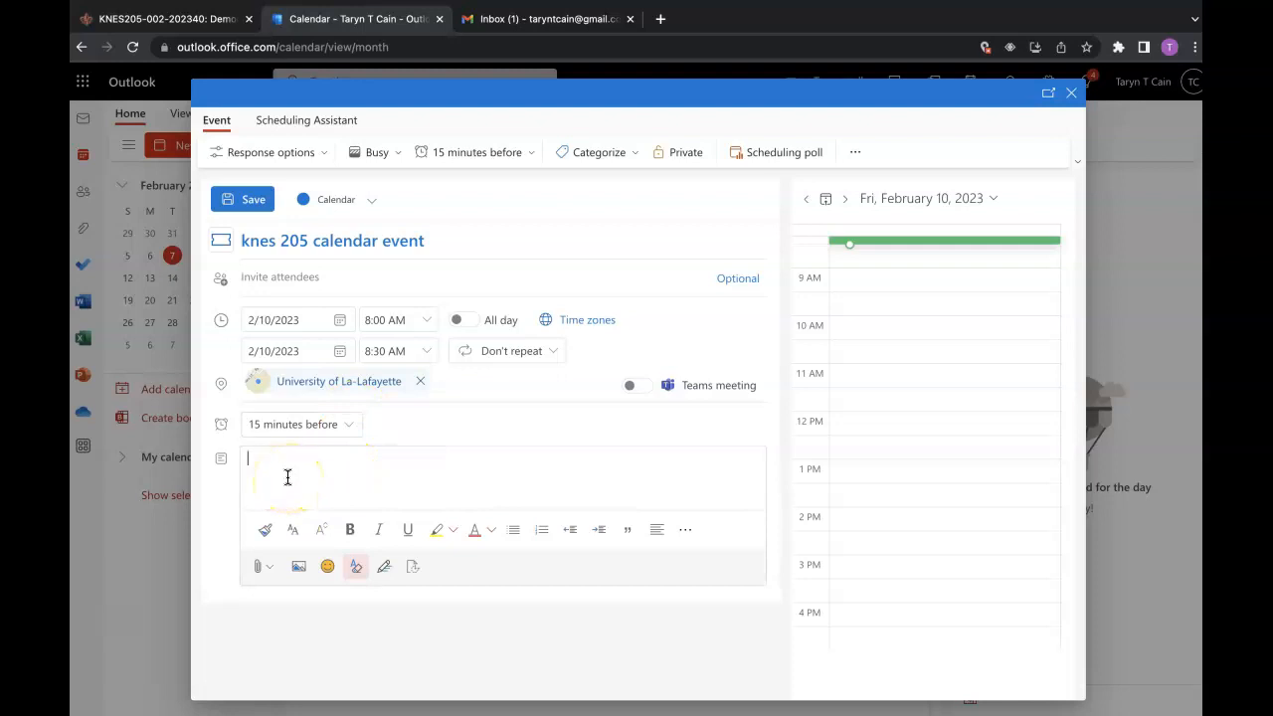
{"action": "left_click", "coordinate": [260, 567]}
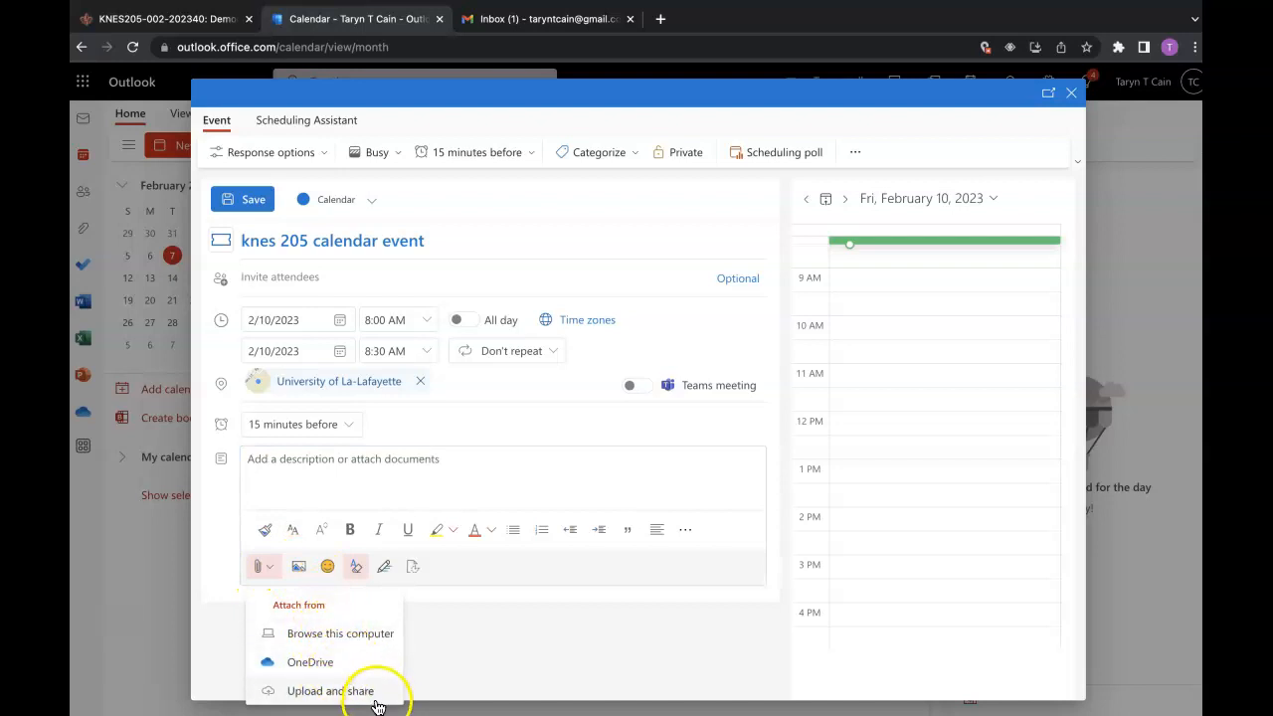
{"action": "left_click", "coordinate": [370, 456]}
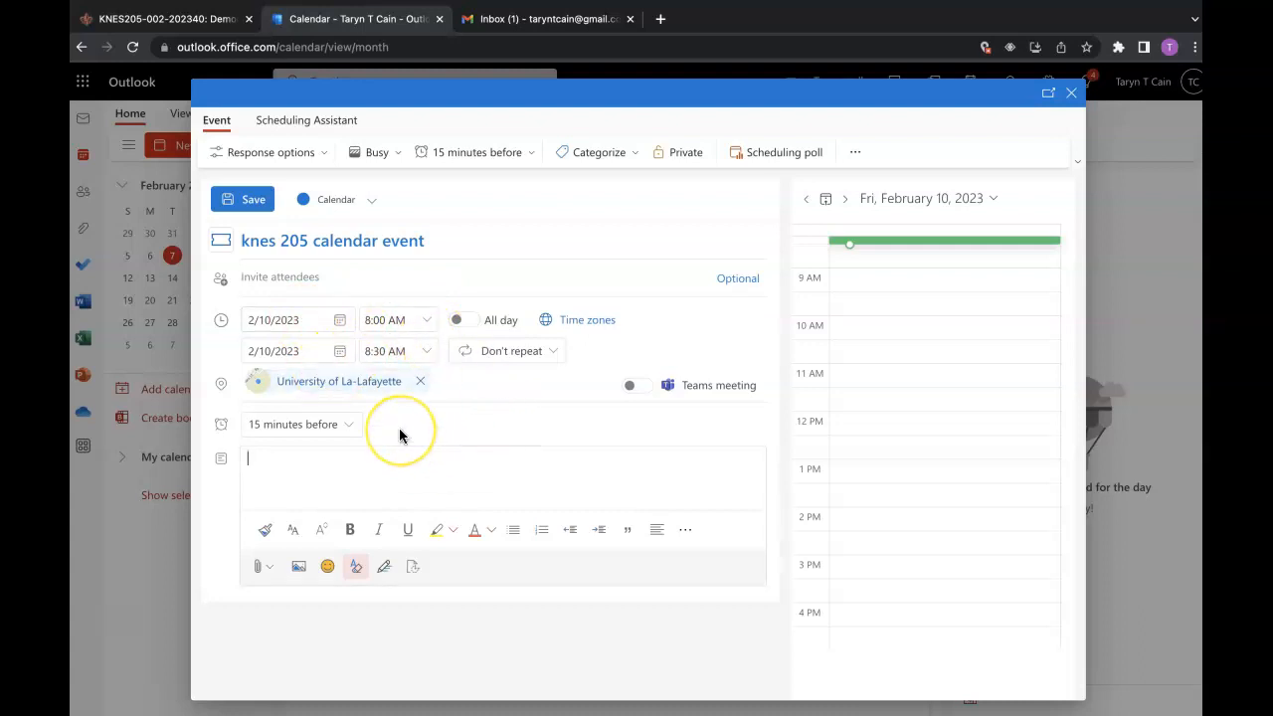
{"action": "left_click", "coordinate": [329, 283]}
{"action": "left_click", "coordinate": [330, 283]}
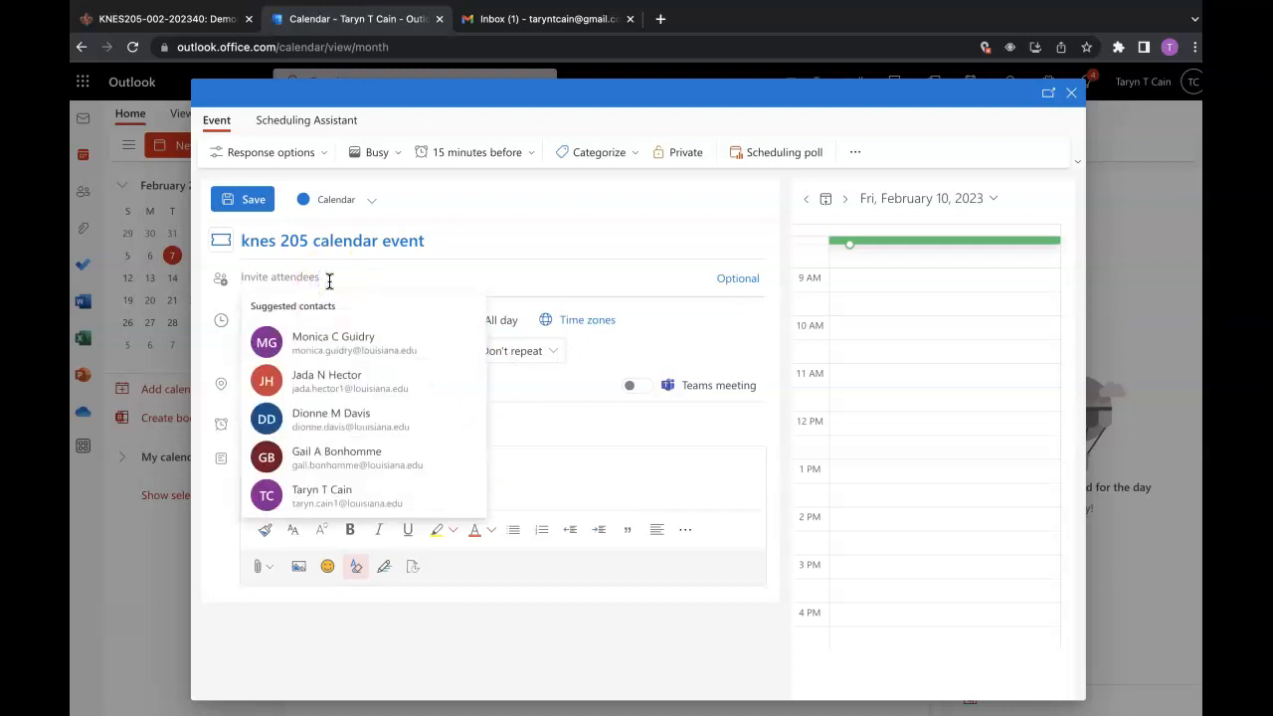
{"action": "left_click", "coordinate": [363, 278]}
{"action": "key", "text": "Escape"}
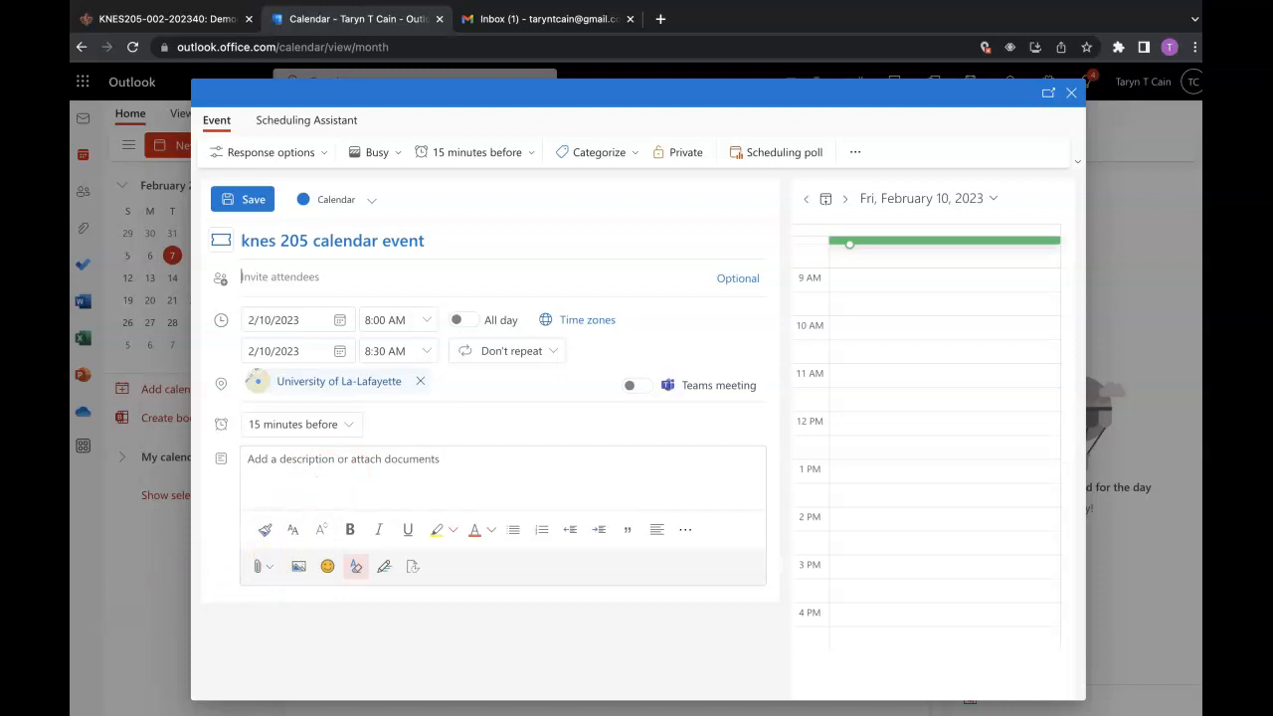
- Switch to Gmail and create a calendar event titled "knes 205 gmail event"
{"action": "key", "text": "ctrl+Tab"}
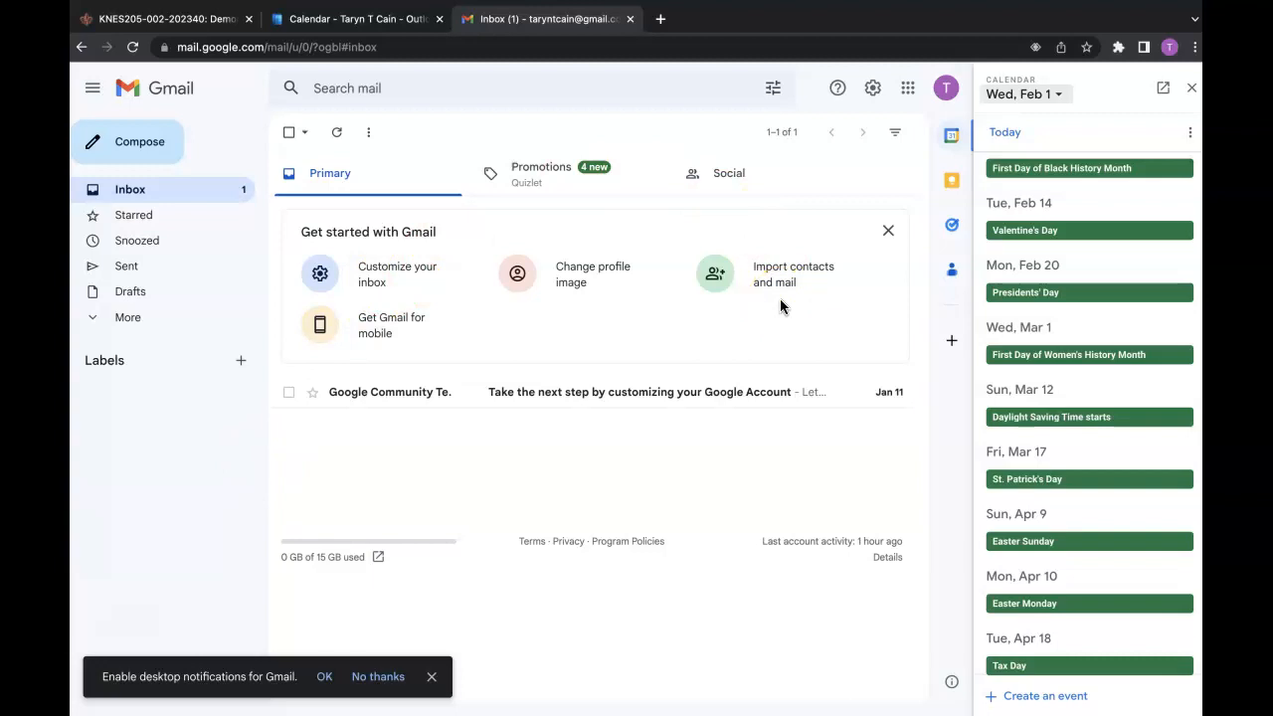
{"action": "left_click", "coordinate": [1024, 697]}
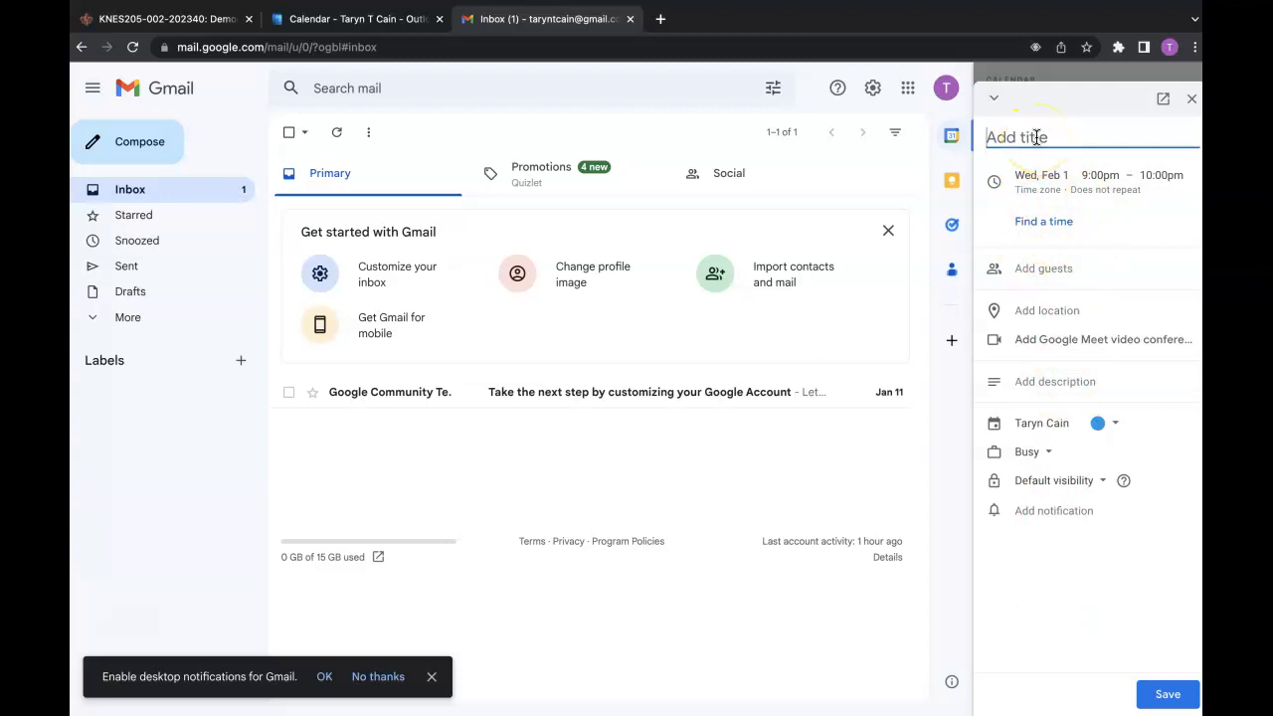
{"action": "type", "text": "knes 205 gmail event"}
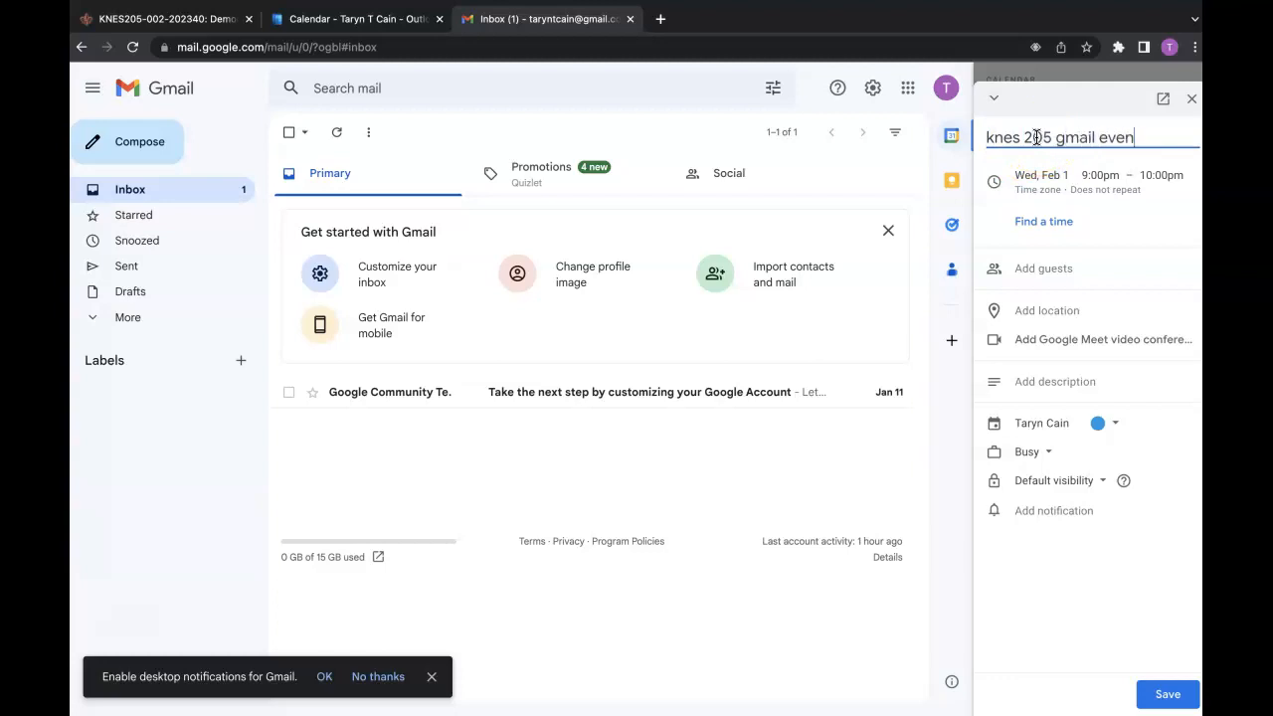
- Set the Gmail event's date to Friday, February 10, with a start time of 2:00pm
{"action": "left_click", "coordinate": [1057, 192]}
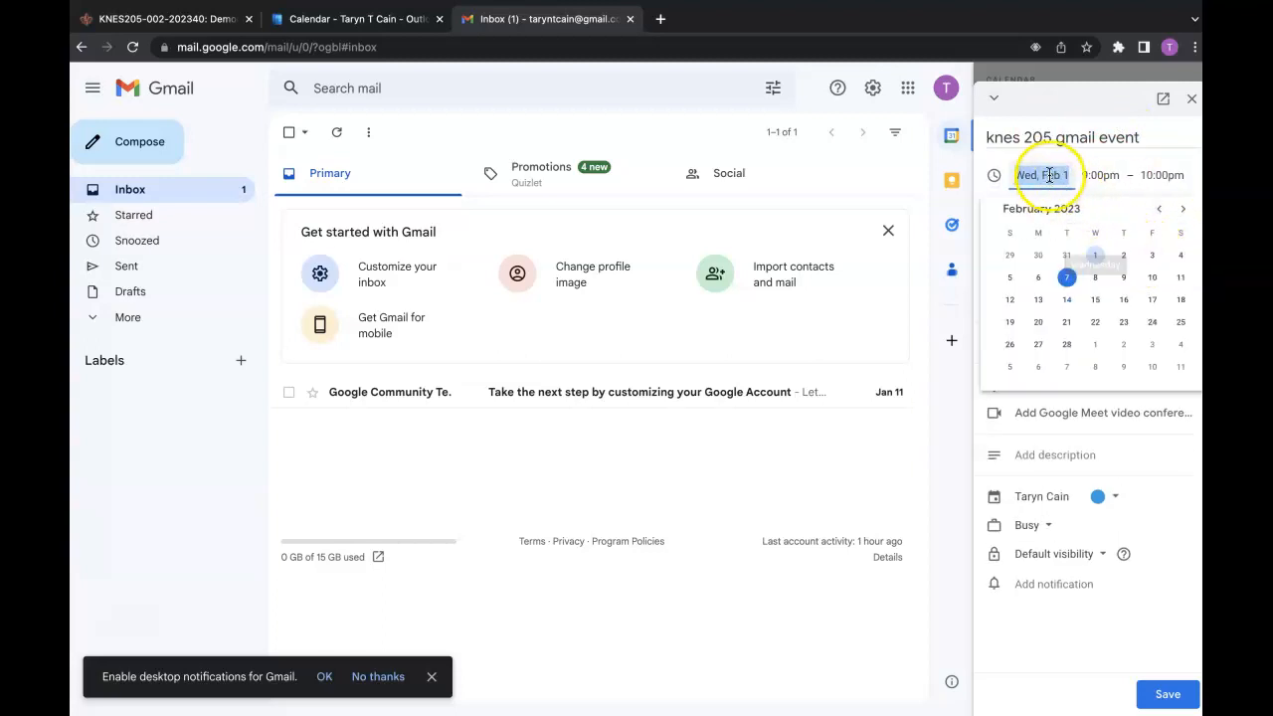
{"action": "left_click", "coordinate": [1152, 280]}
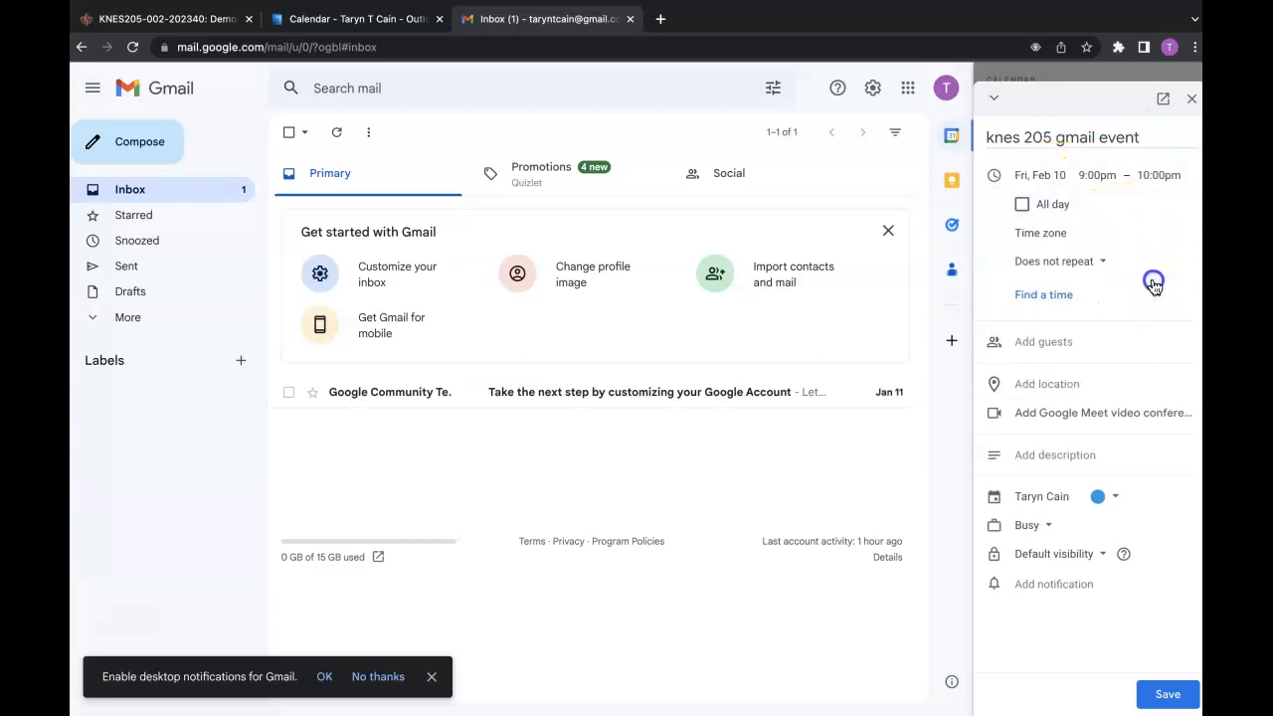
{"action": "left_click", "coordinate": [1101, 171]}
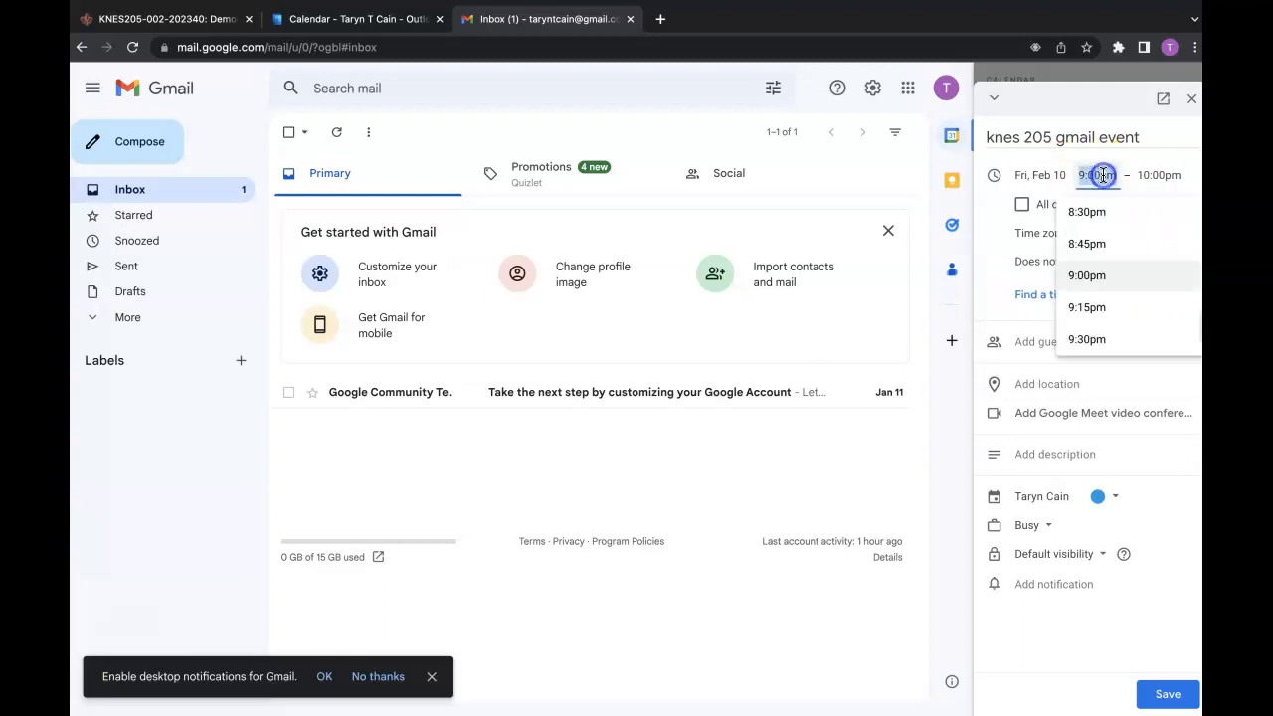
{"action": "scroll", "coordinate": [1100, 240], "scroll_direction": "up", "scroll_amount": 2}
{"action": "scroll", "coordinate": [1104, 244], "scroll_direction": "up", "scroll_amount": 7}
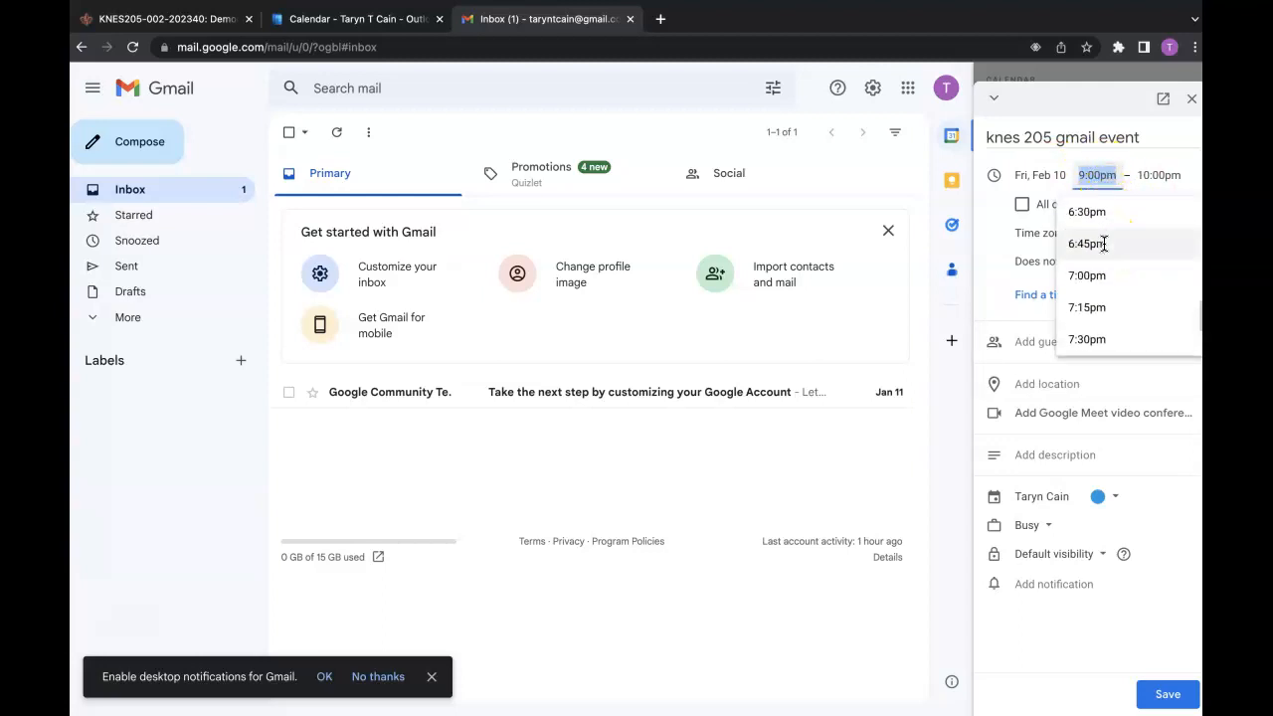
{"action": "scroll", "coordinate": [1094, 242], "scroll_direction": "up", "scroll_amount": 1}
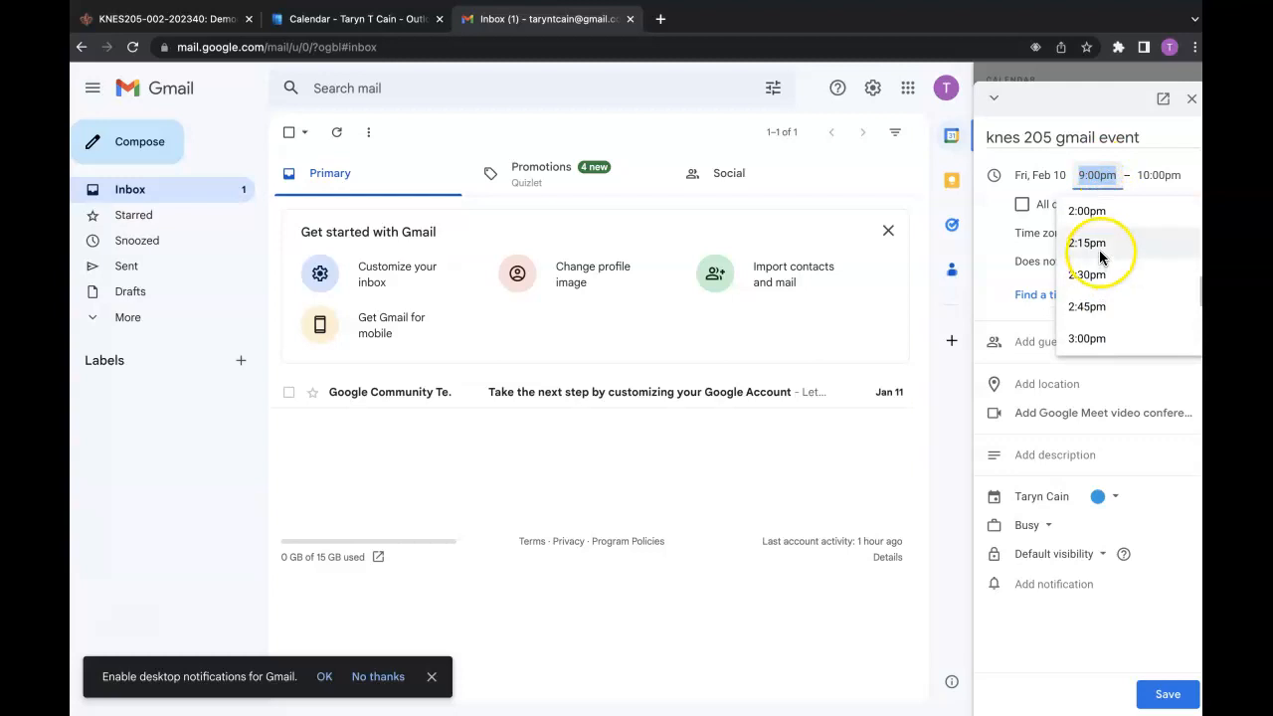
{"action": "left_click", "coordinate": [1097, 205]}
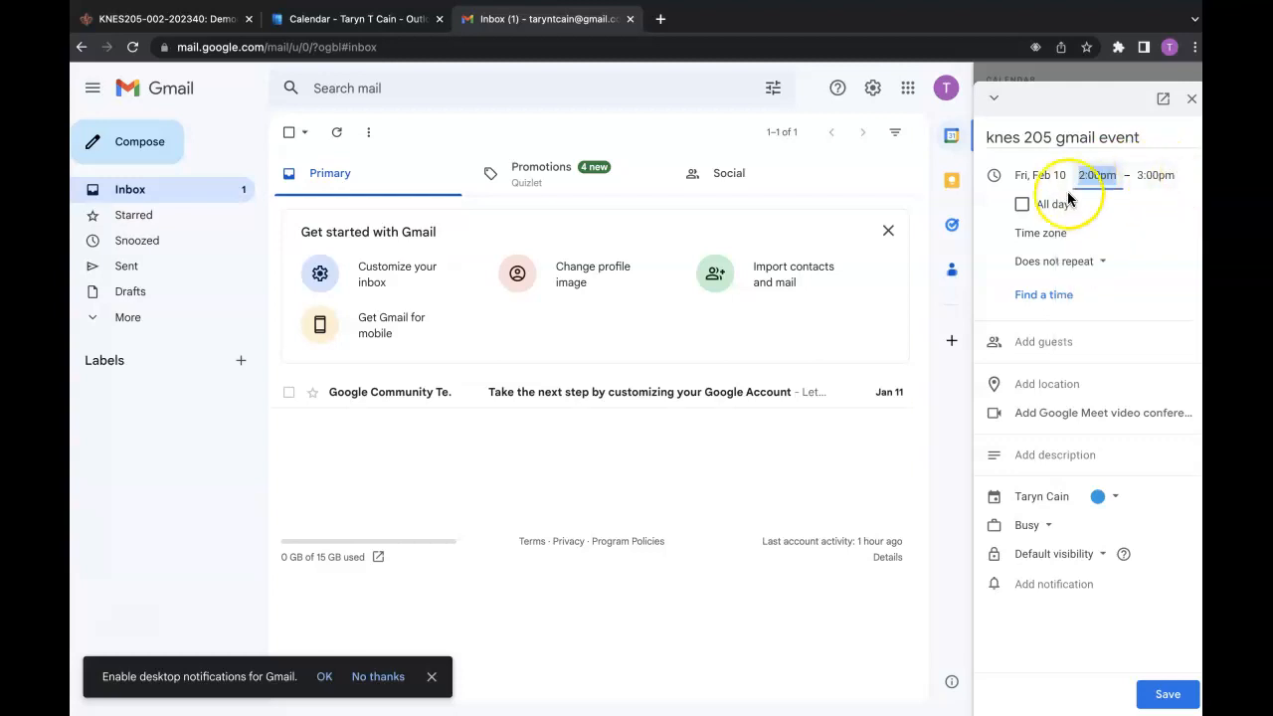
- Look through the Gmail event's guests, location and description fields and its remaining options
{"action": "left_click", "coordinate": [1062, 341]}
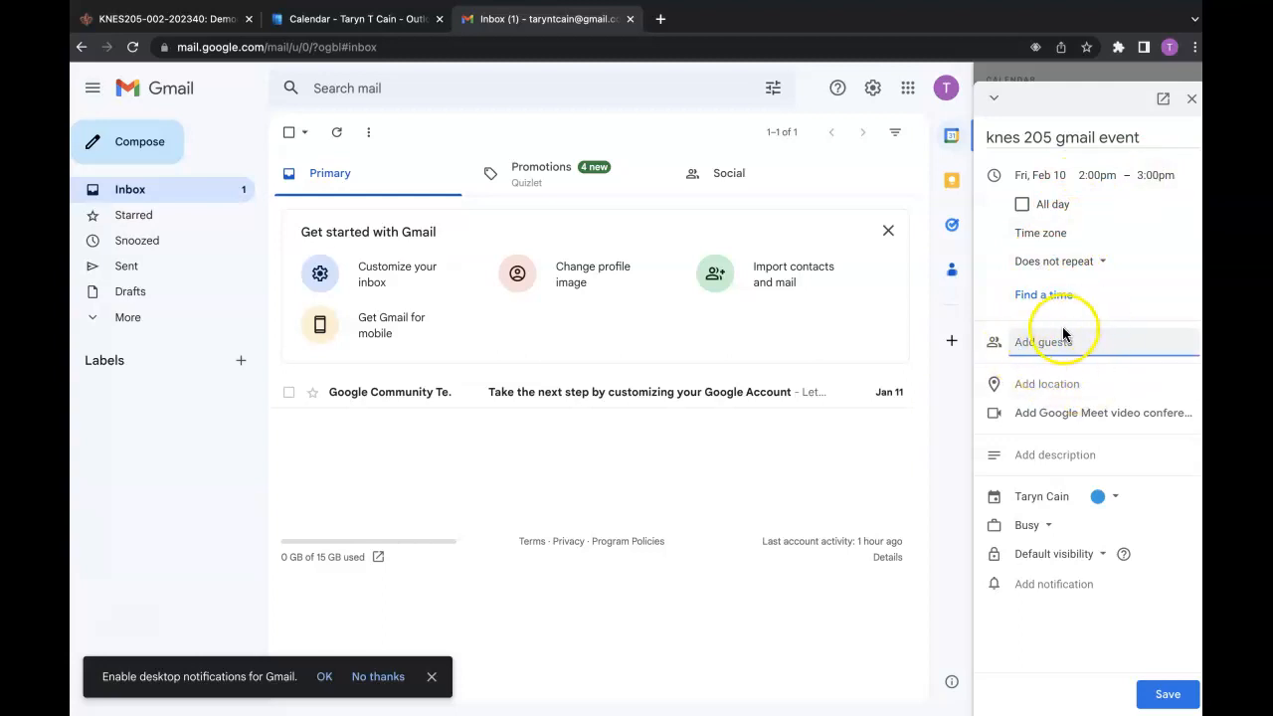
{"action": "left_click", "coordinate": [1052, 391]}
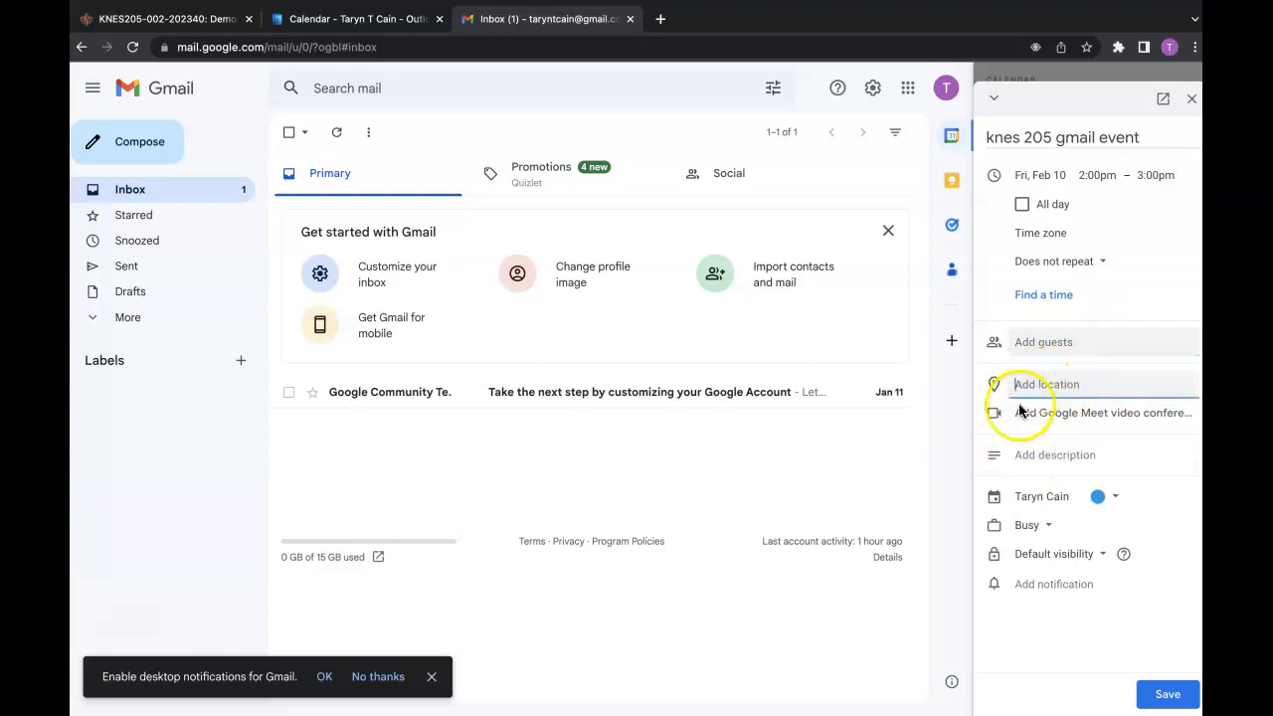
{"action": "left_click", "coordinate": [1046, 457]}
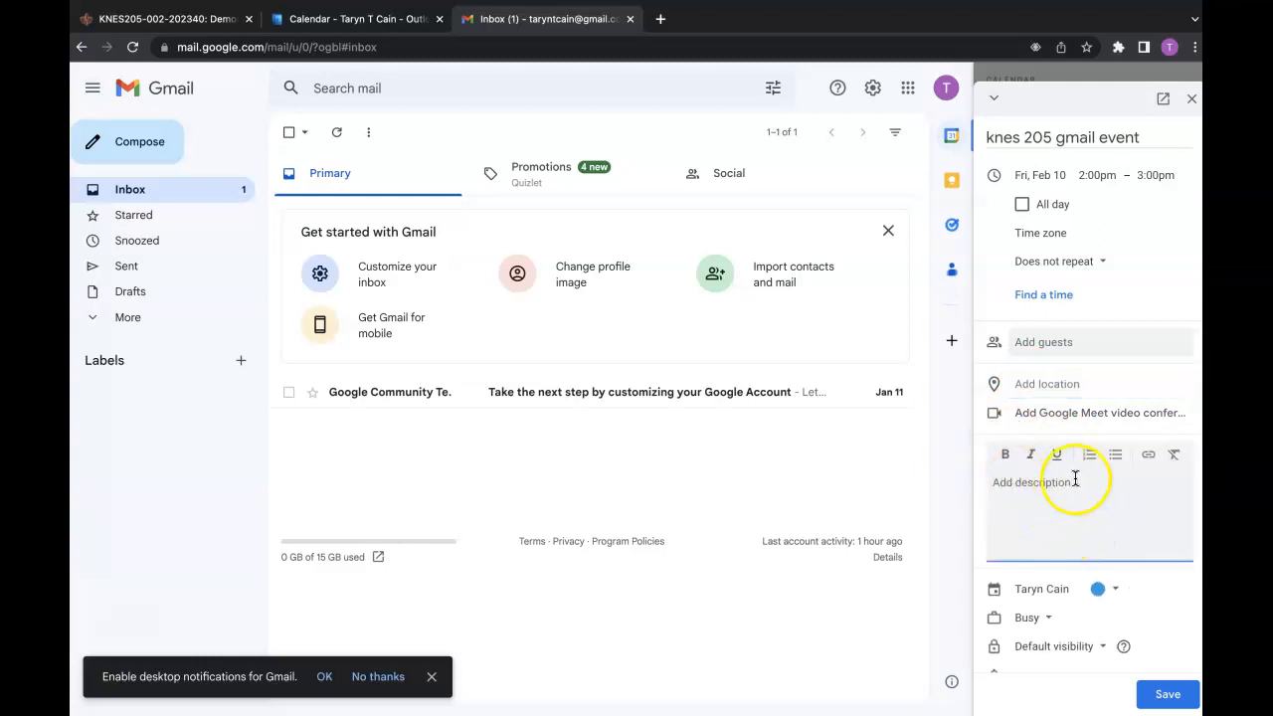
{"action": "scroll", "coordinate": [1079, 502], "scroll_direction": "down", "scroll_amount": 1}
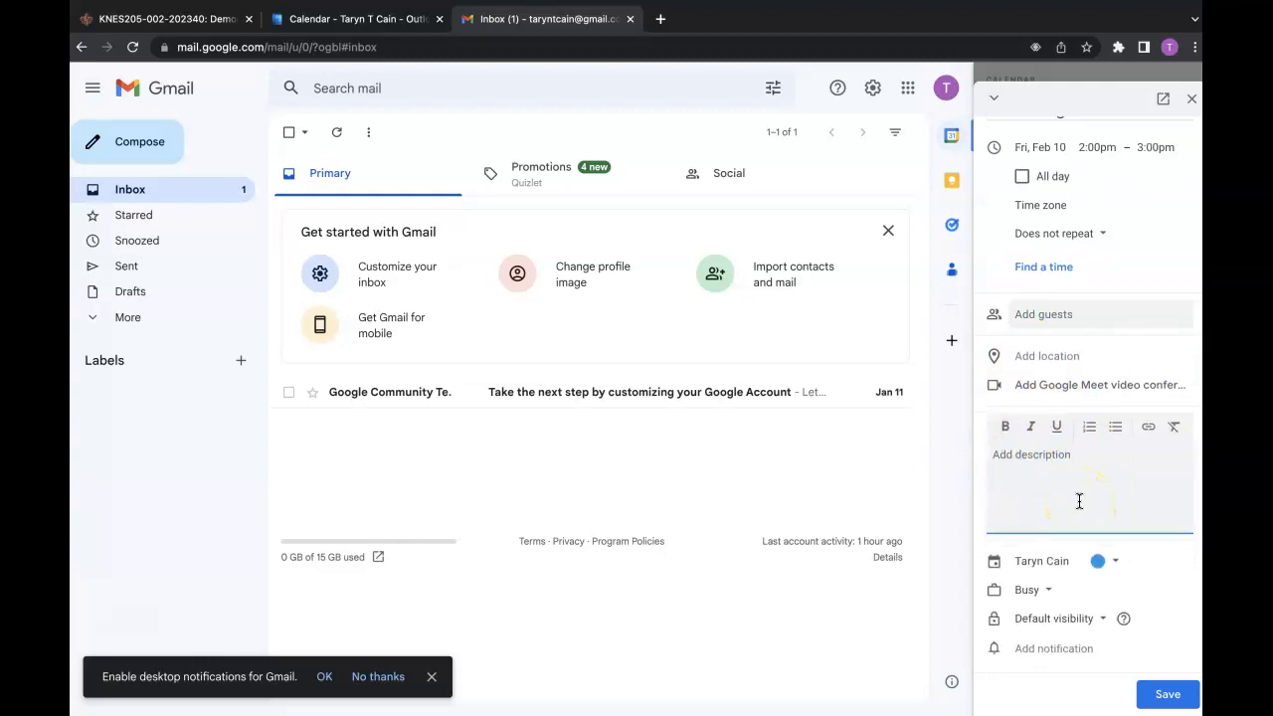